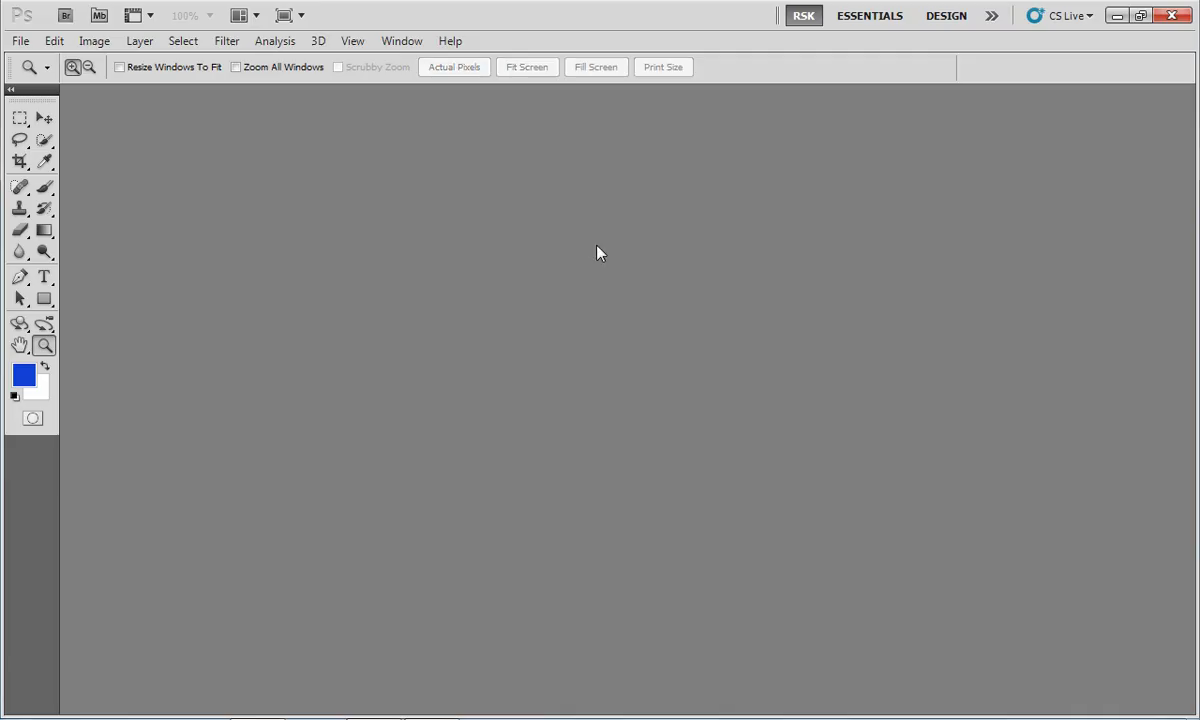
# Reopen 001.jpg from recent files and convert its locked Background into an editable Layer 0
pyautogui.click(20, 41)
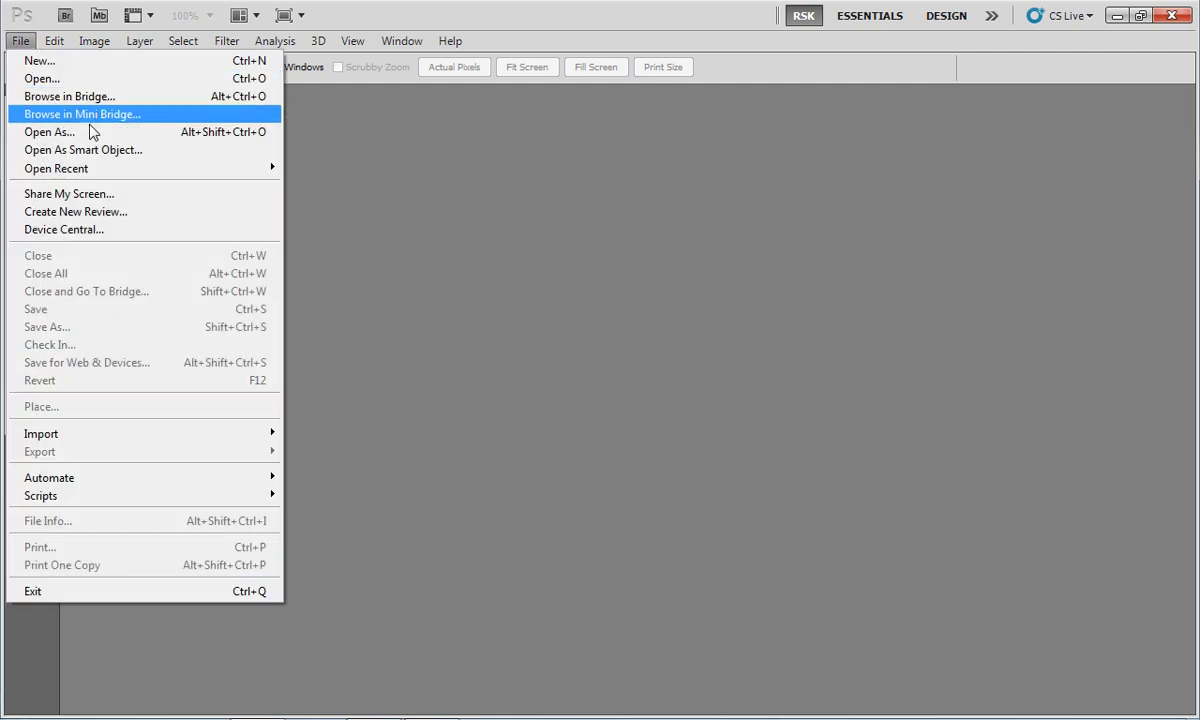
pyautogui.moveTo(56, 168)
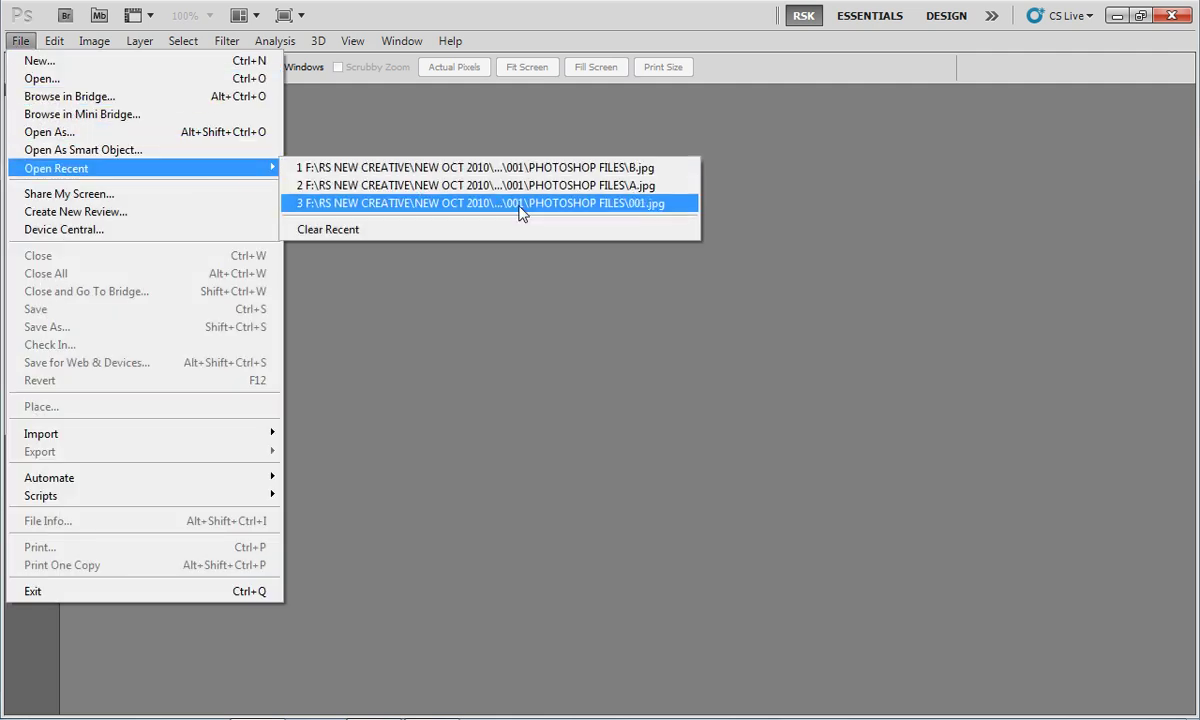
pyautogui.click(519, 206)
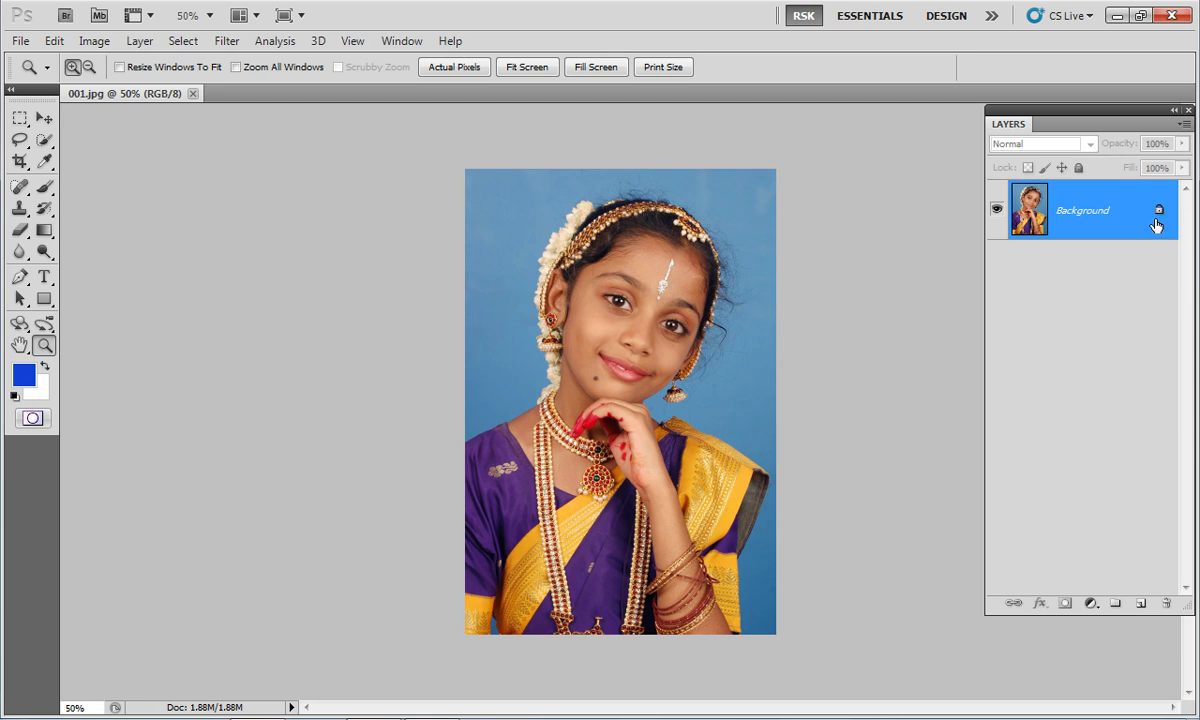
pyautogui.doubleClick(1158, 217)
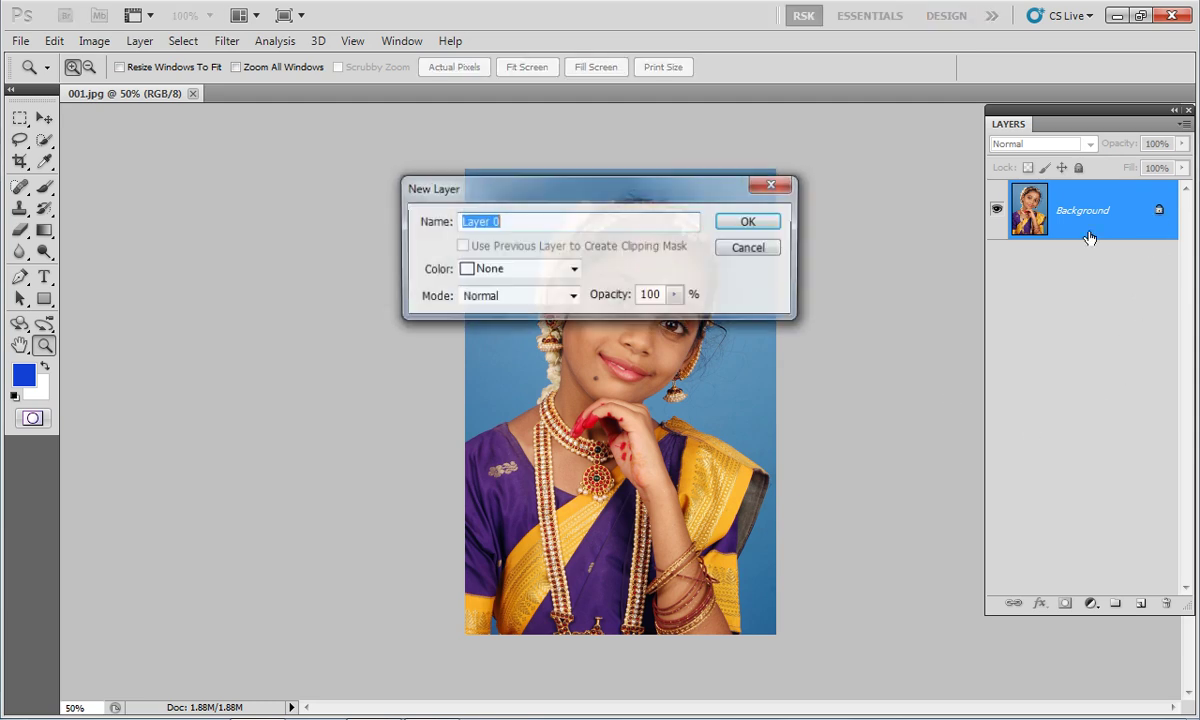
pyautogui.click(760, 226)
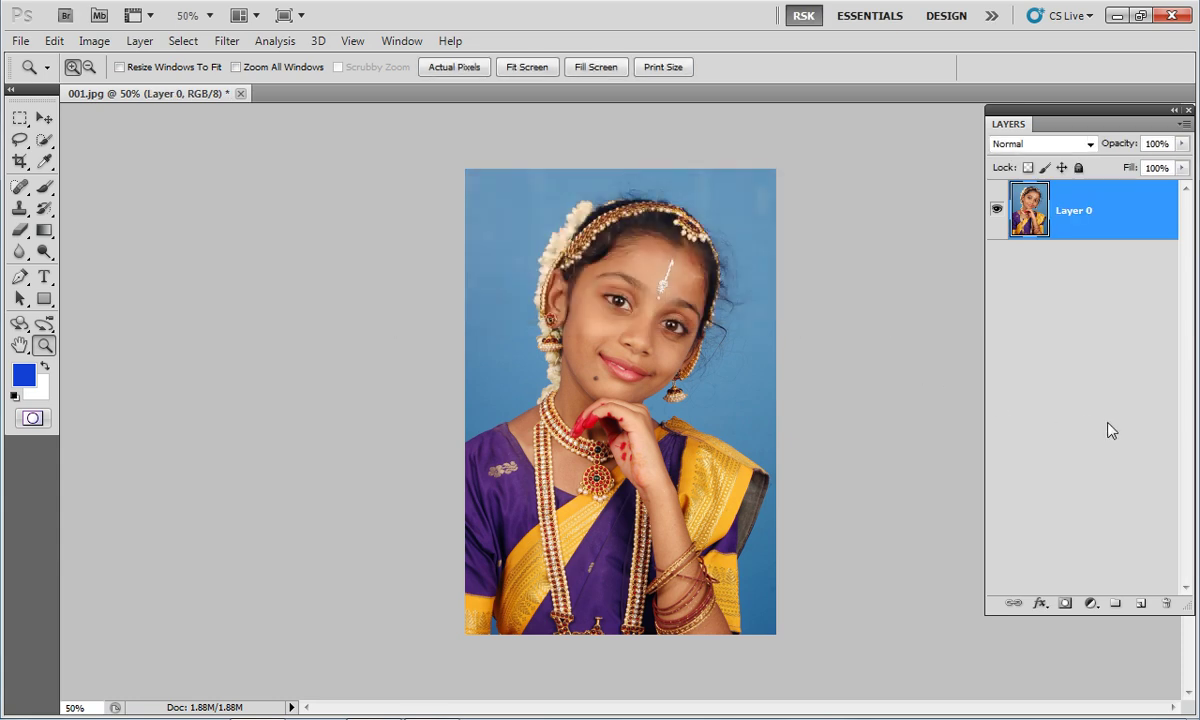
# Duplicate Layer 0 and desaturate the copy, then duplicate that copy and invert it
pyautogui.hotkey('ctrl', 'j')
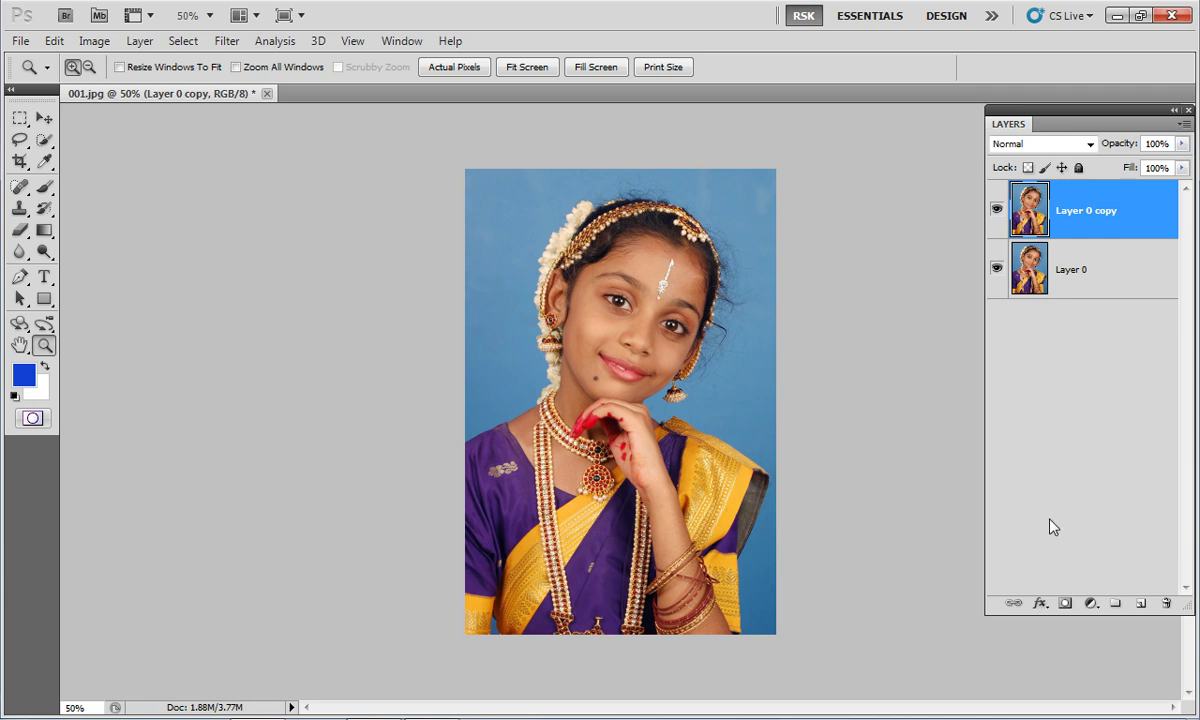
pyautogui.hotkey('ctrl', 'shift', 'u')
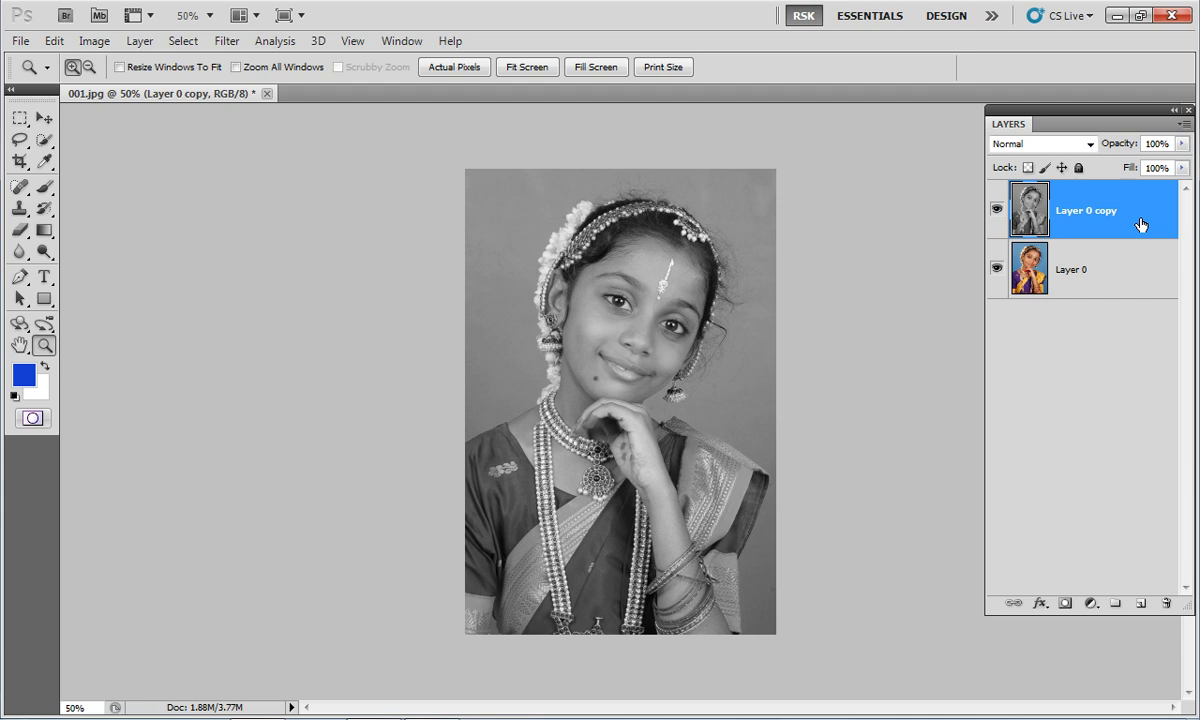
pyautogui.hotkey('ctrl', 'j')
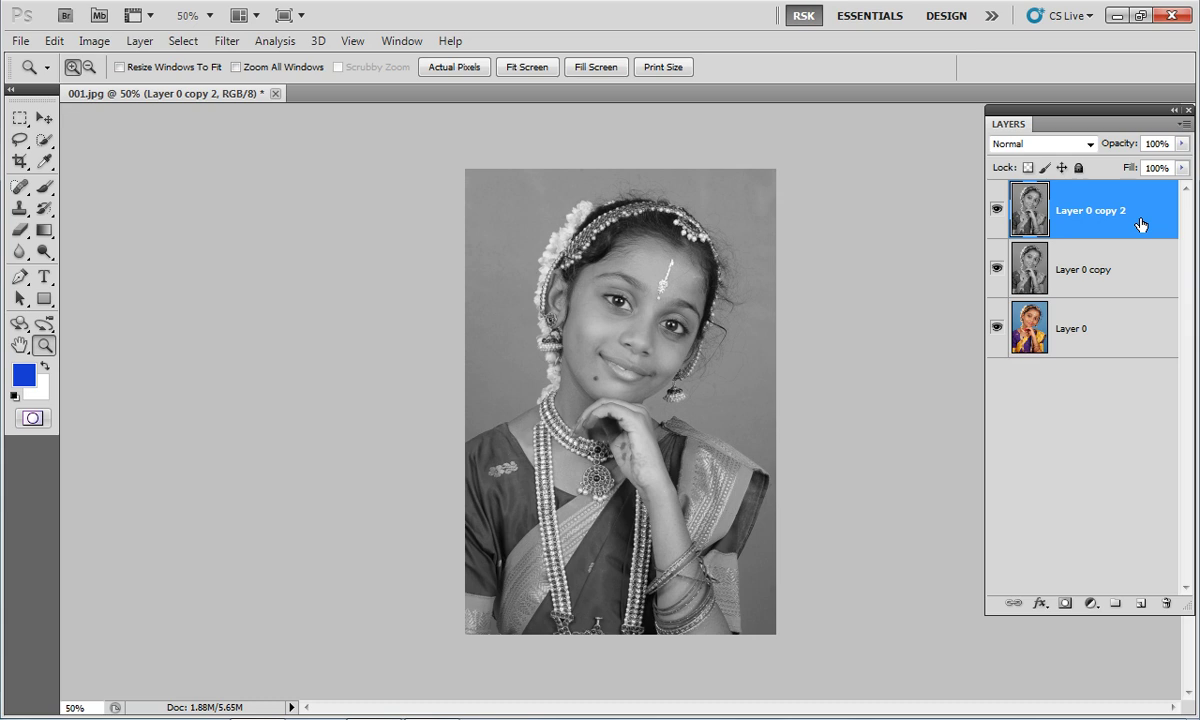
pyautogui.hotkey('ctrl', 'i')
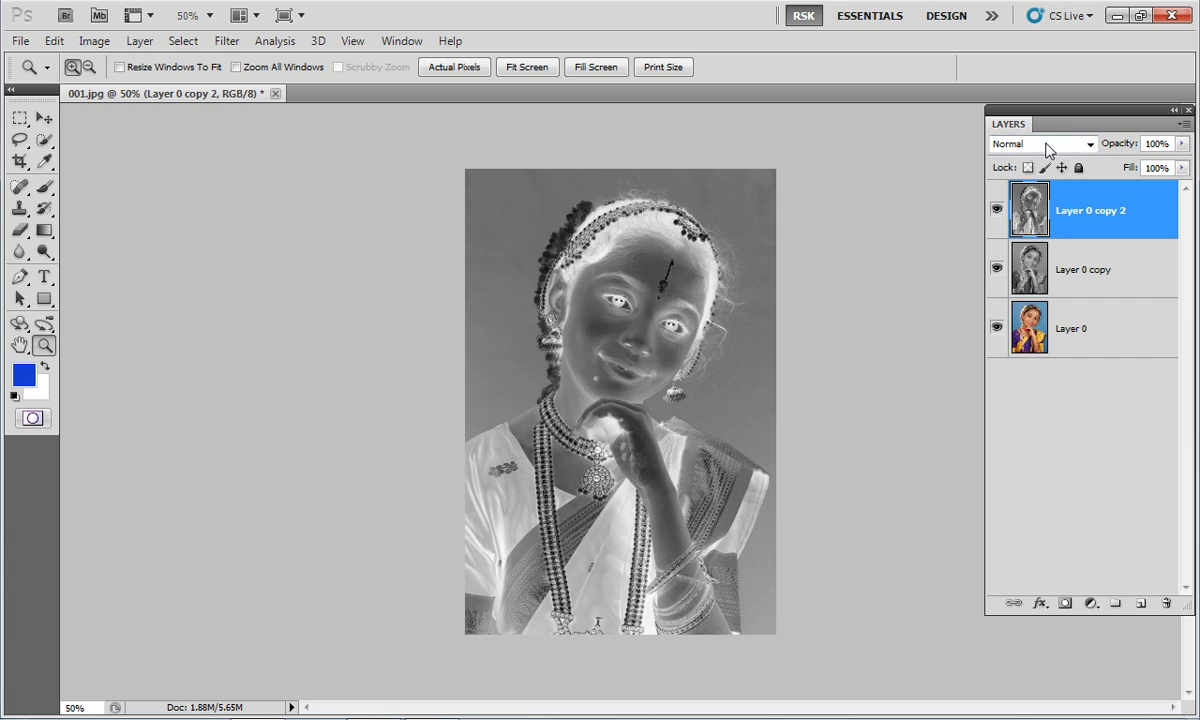
# Set the inverted top layer's blend mode to Color Dodge, turning the canvas almost white
pyautogui.click(1047, 150)
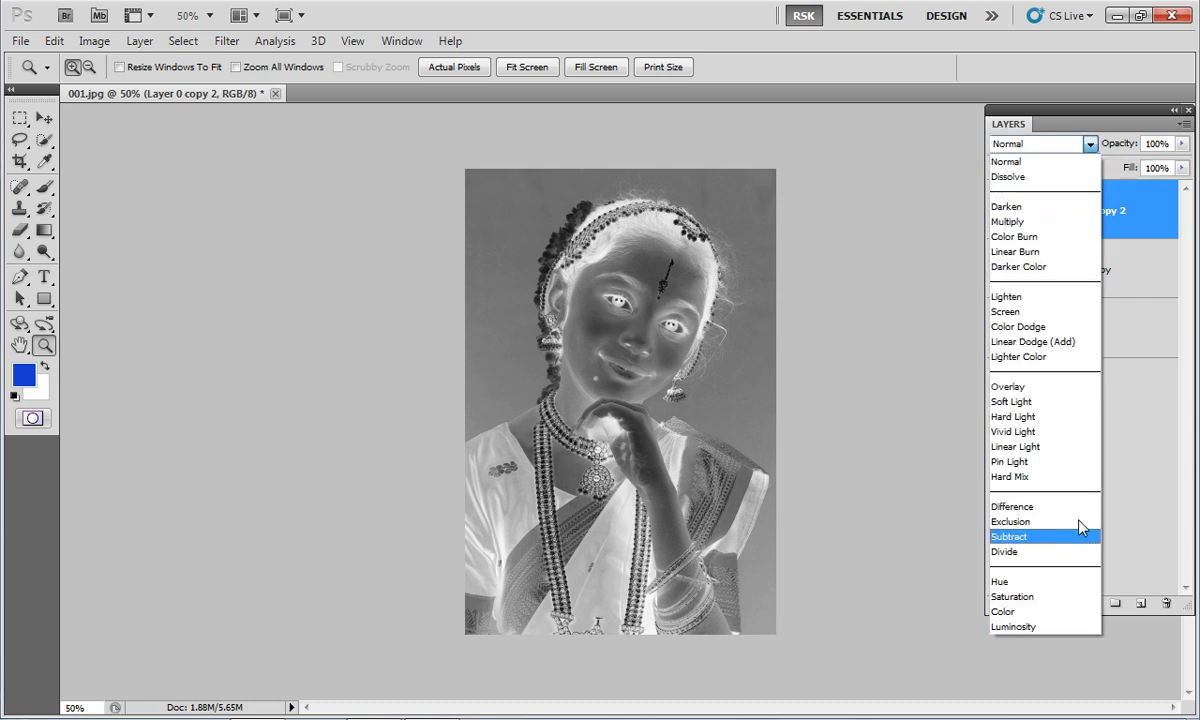
pyautogui.click(1039, 330)
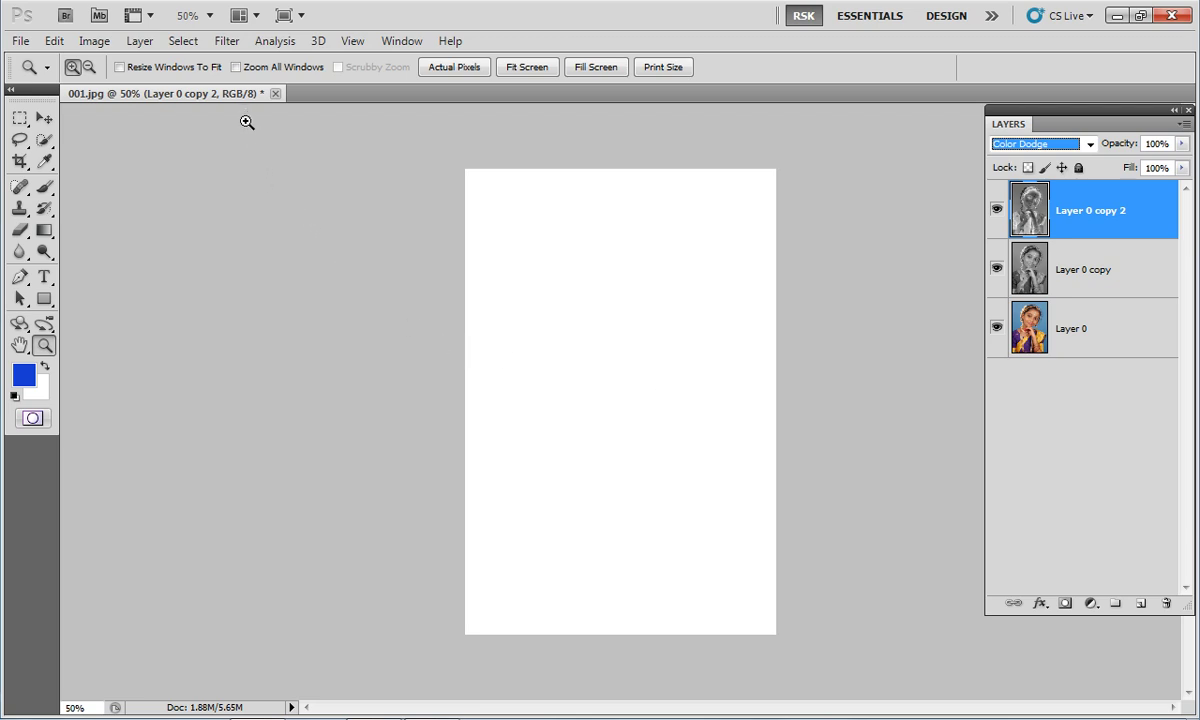
pyautogui.click(227, 45)
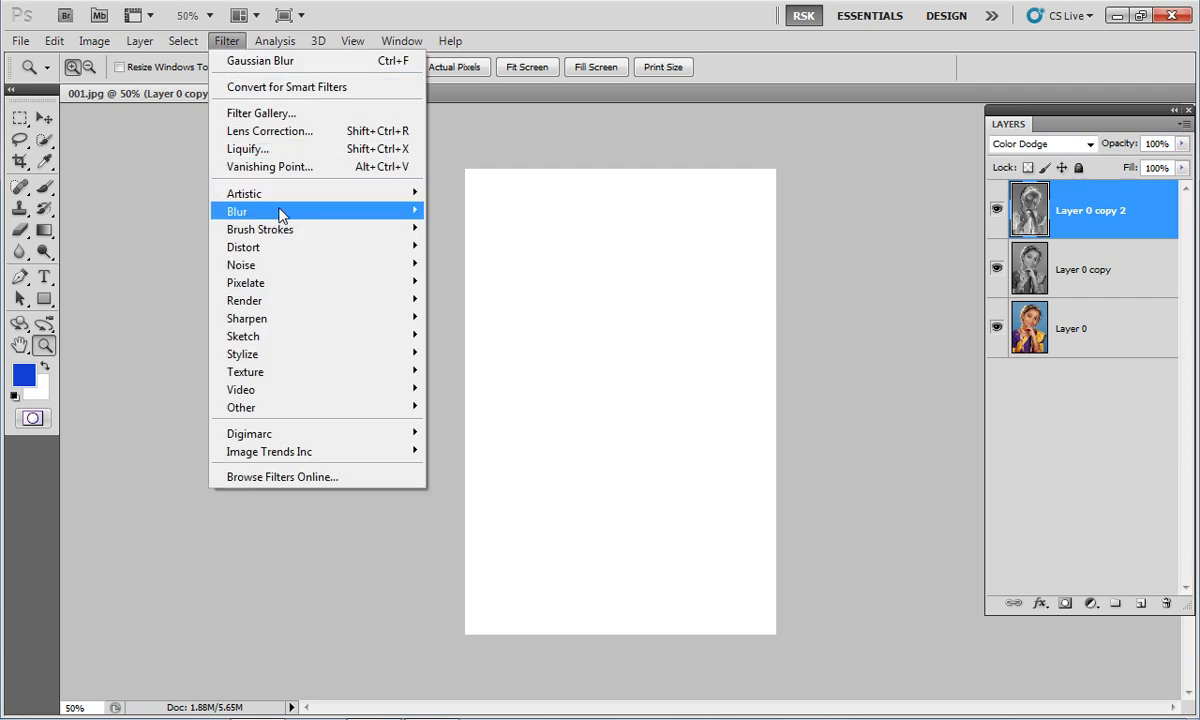
pyautogui.moveTo(237, 211)
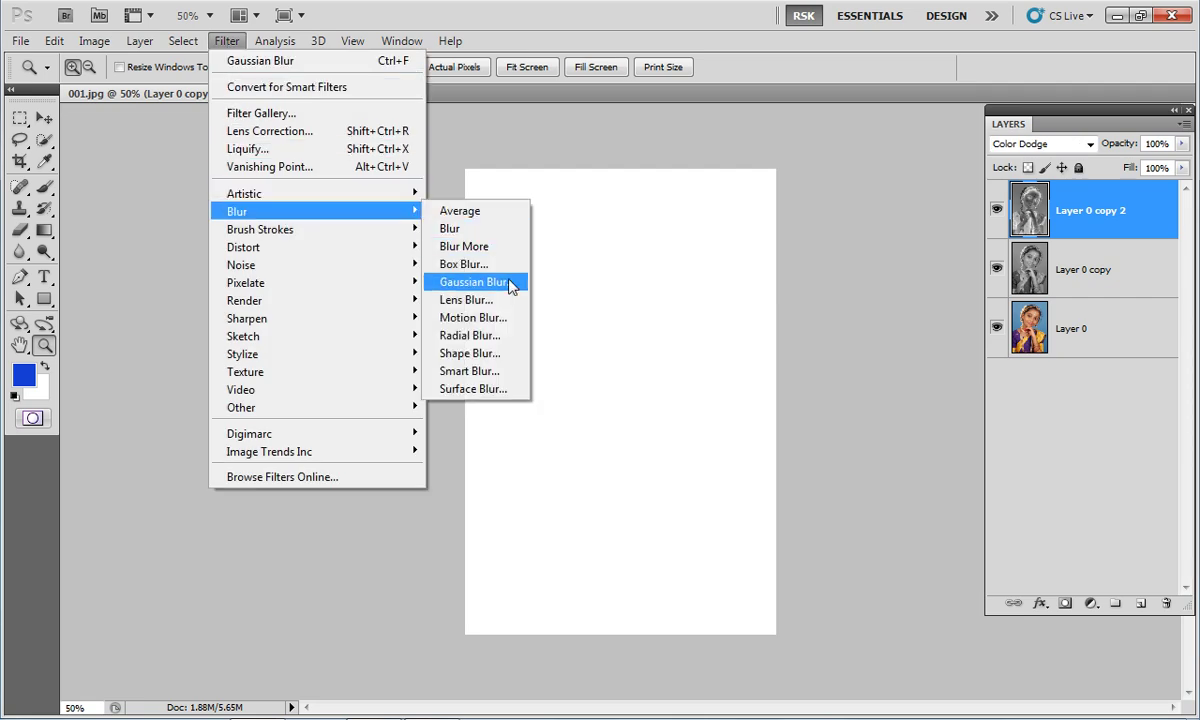
# Apply a 1-pixel Gaussian Blur to the Color Dodge layer and view it at actual pixels
pyautogui.click(500, 283)
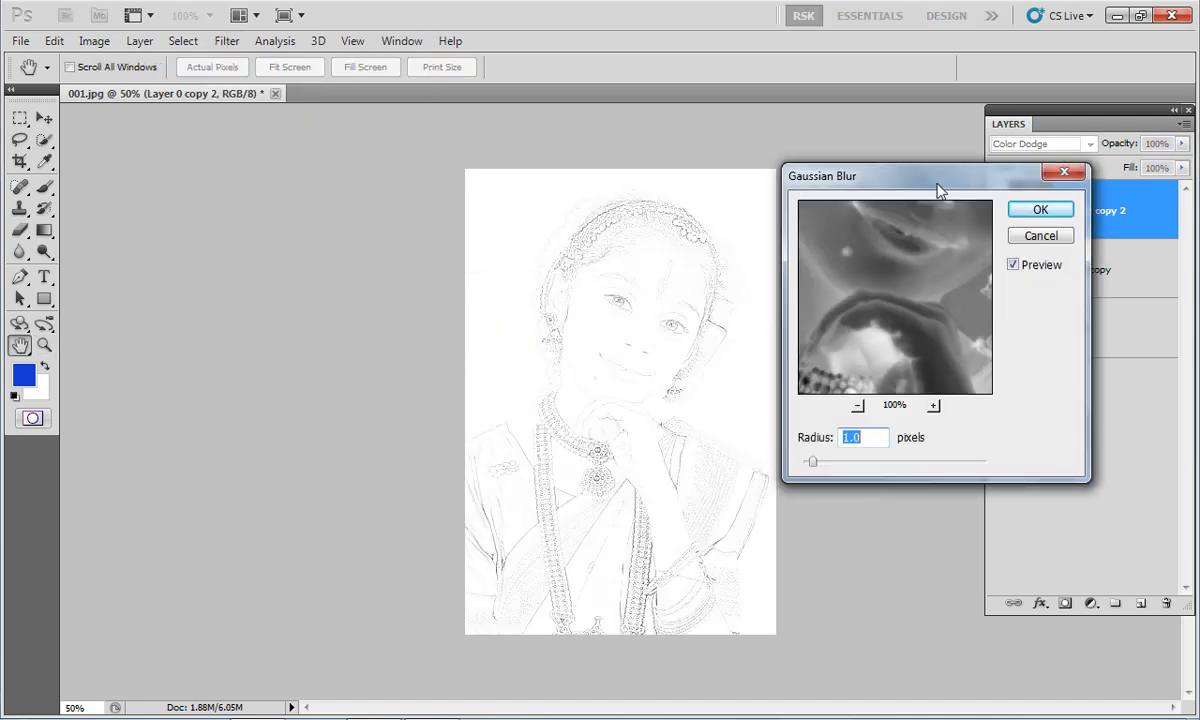
pyautogui.moveTo(925, 186); pyautogui.dragTo(921, 147)
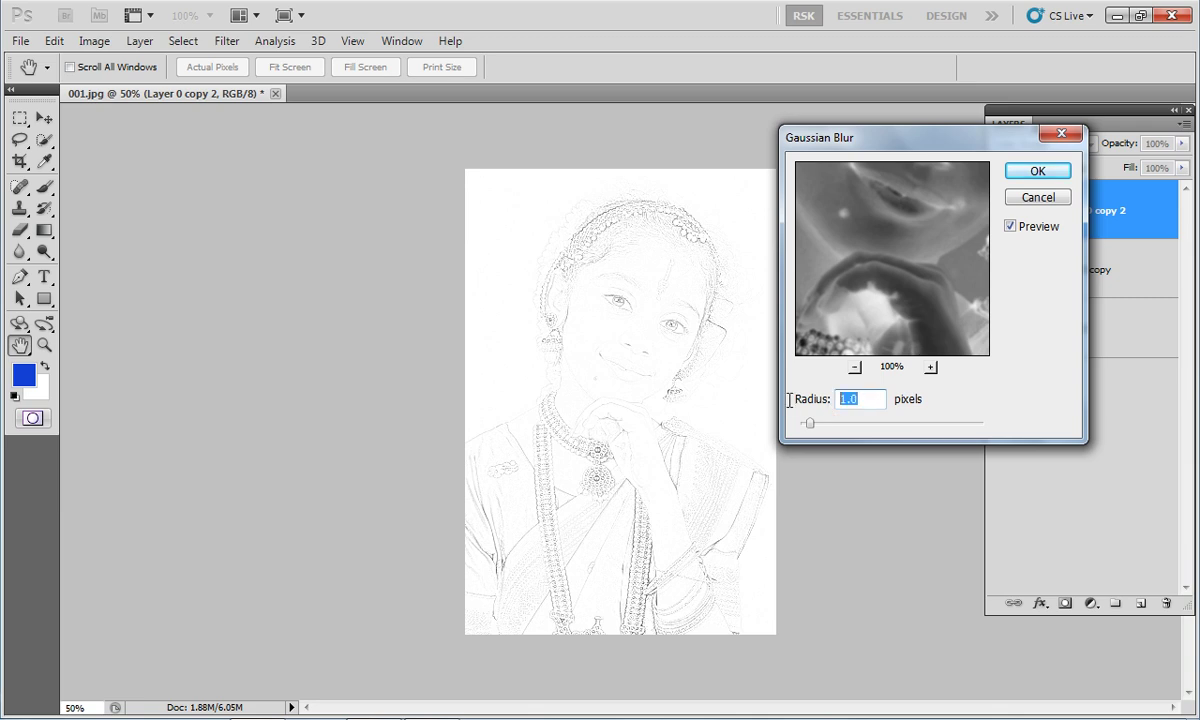
pyautogui.write('1')
pyautogui.click(1015, 178)
pyautogui.press('z')
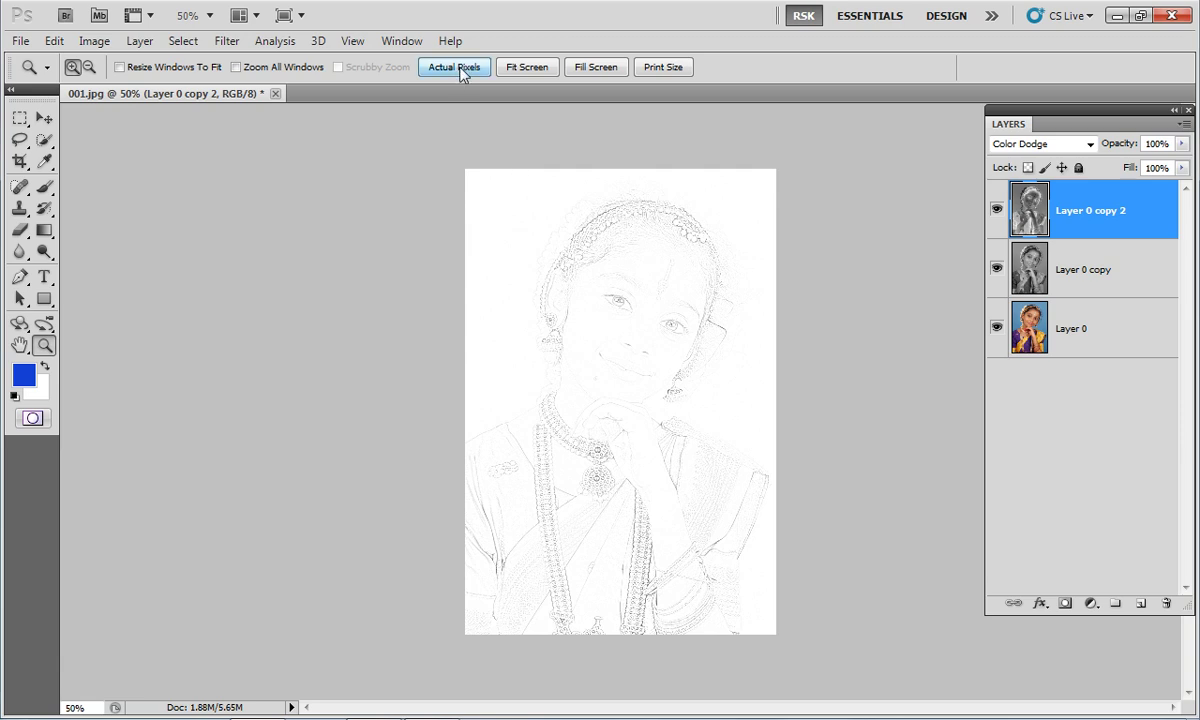
pyautogui.click(458, 68)
# Pan the actual-size view with the Hand tool to centre the girl's face and necklace
pyautogui.click(20, 344)
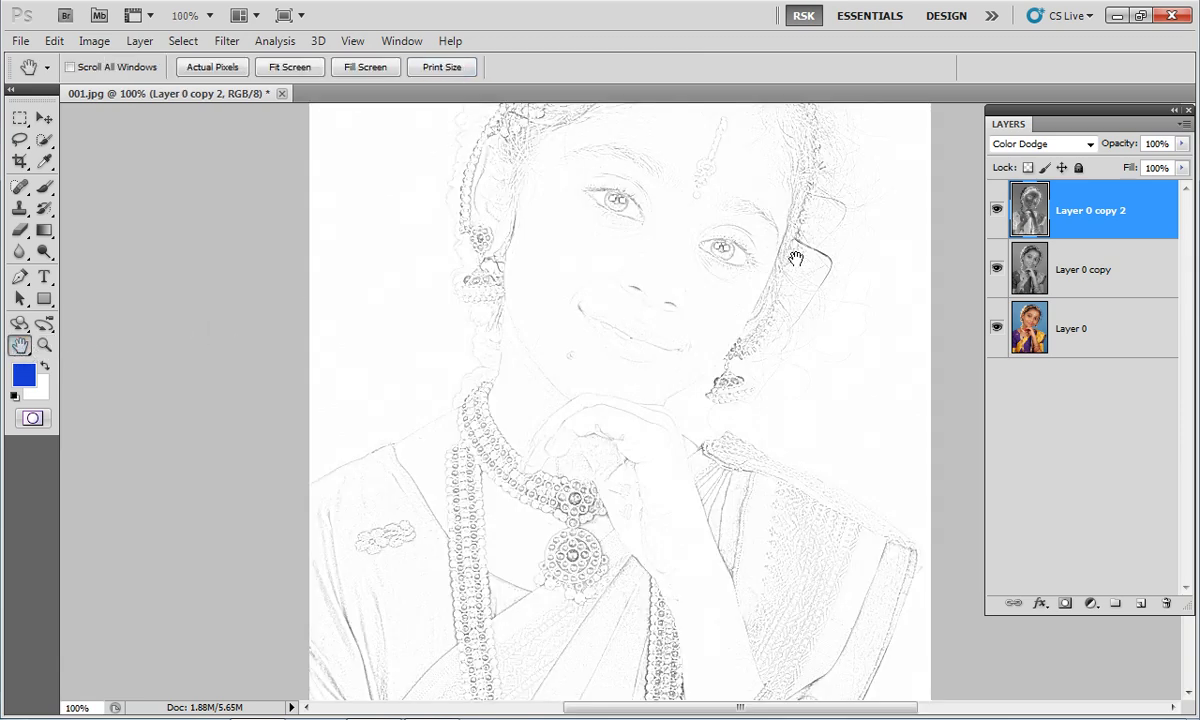
pyautogui.moveTo(795, 258); pyautogui.dragTo(790, 358)
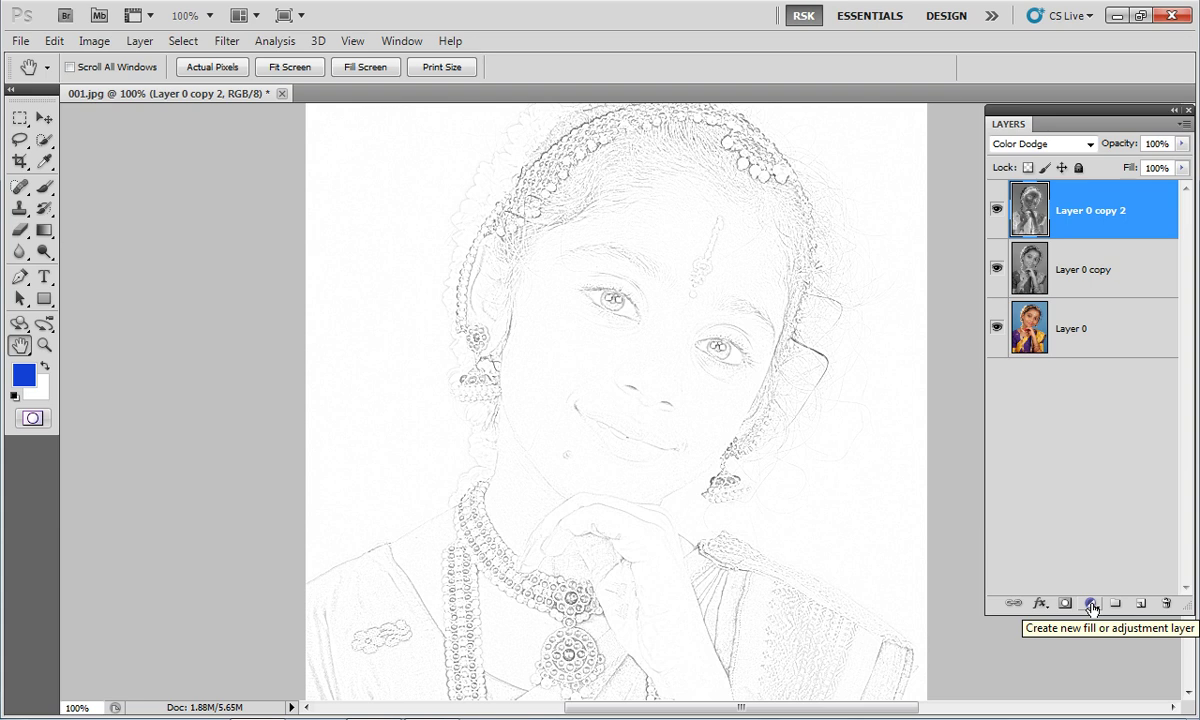
# Add a Levels adjustment layer with midtone 0.48 and black input 53
pyautogui.click(1091, 604)
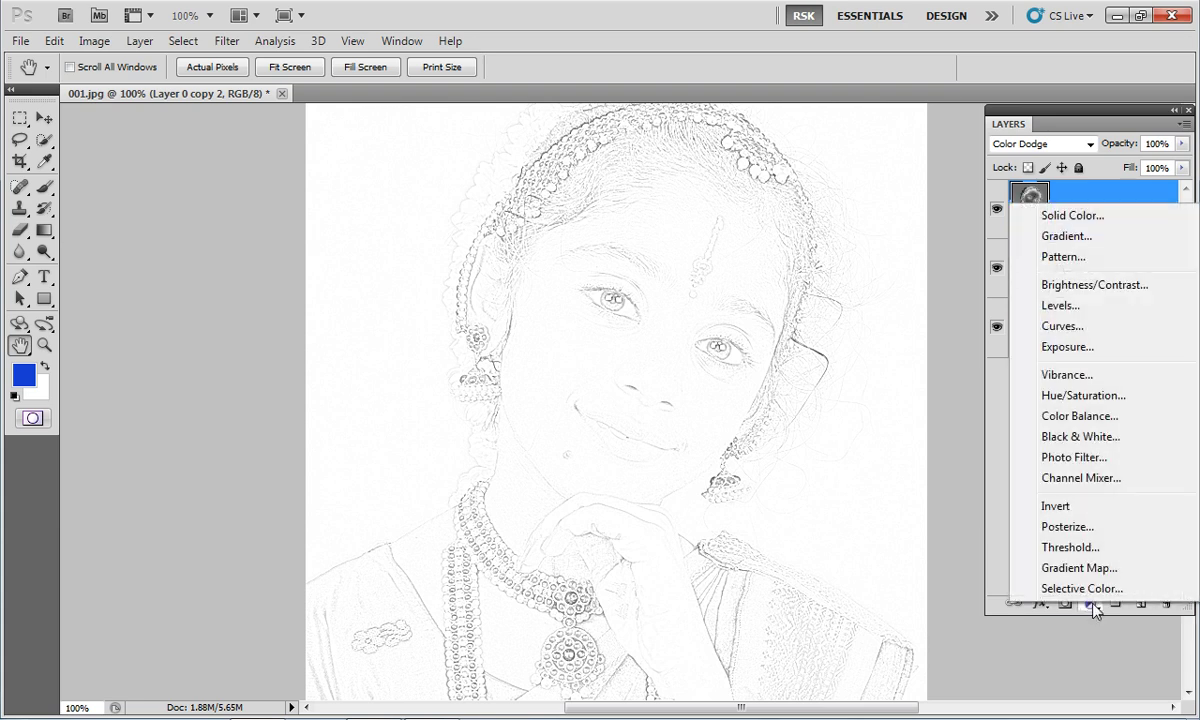
pyautogui.click(1091, 310)
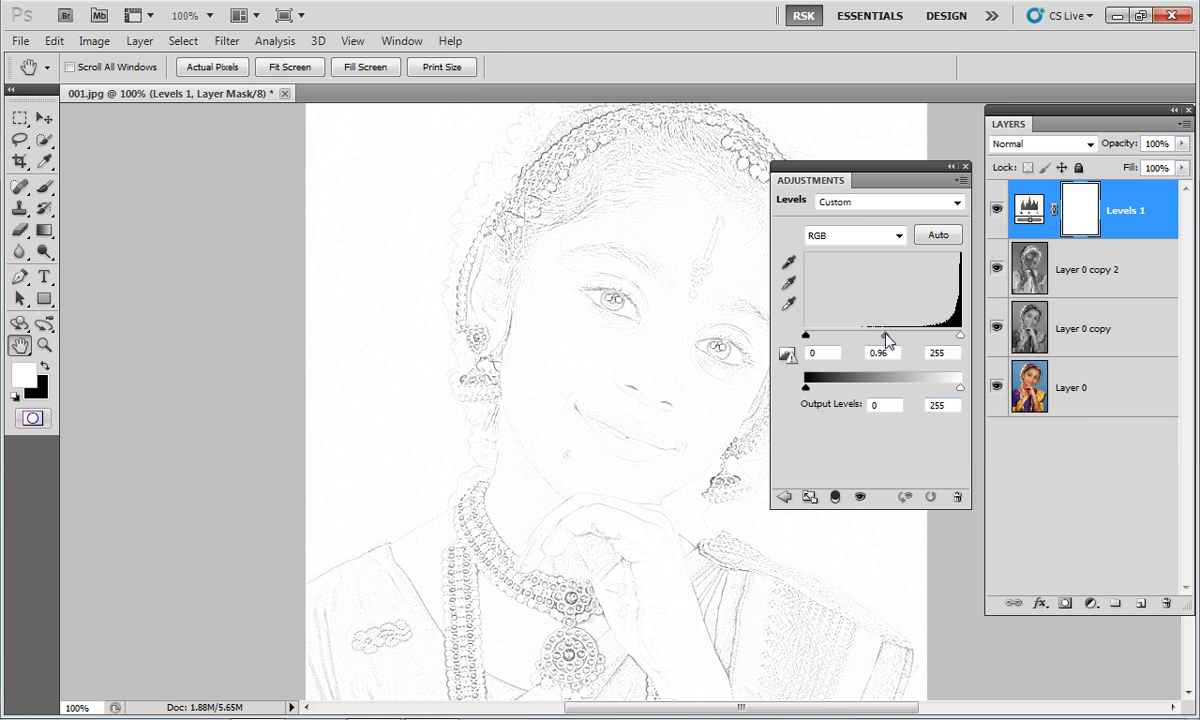
pyautogui.moveTo(887, 341); pyautogui.dragTo(920, 343)
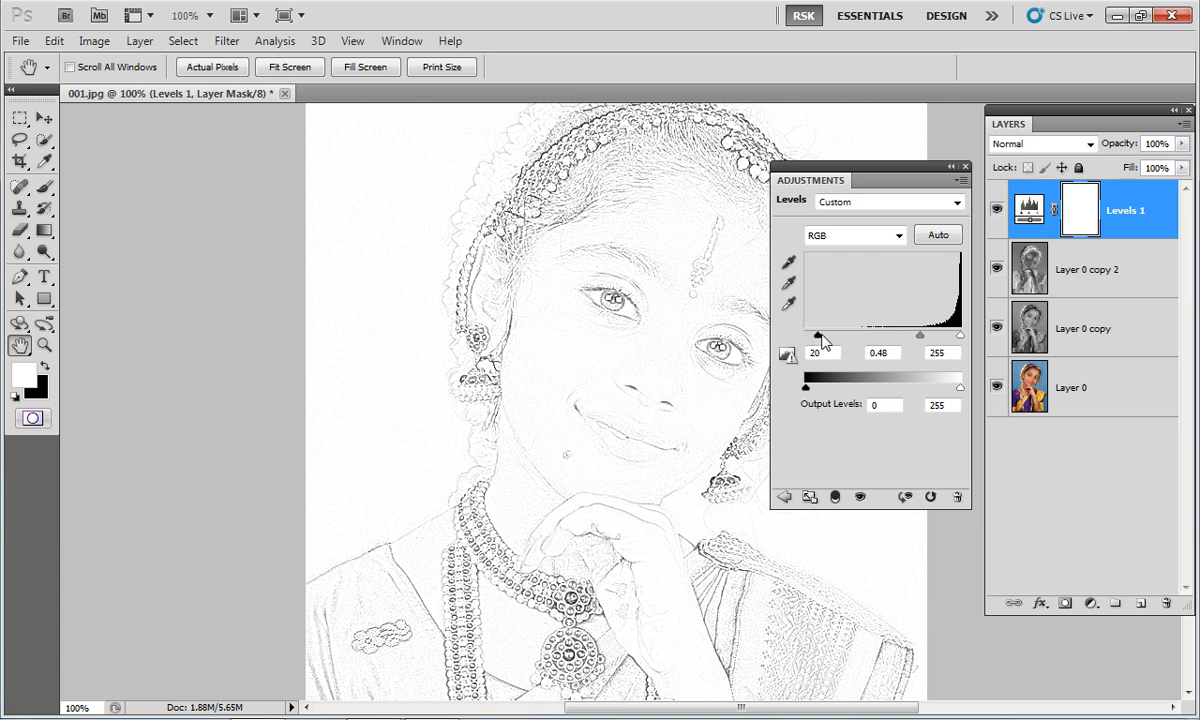
pyautogui.moveTo(806, 335); pyautogui.dragTo(838, 336)
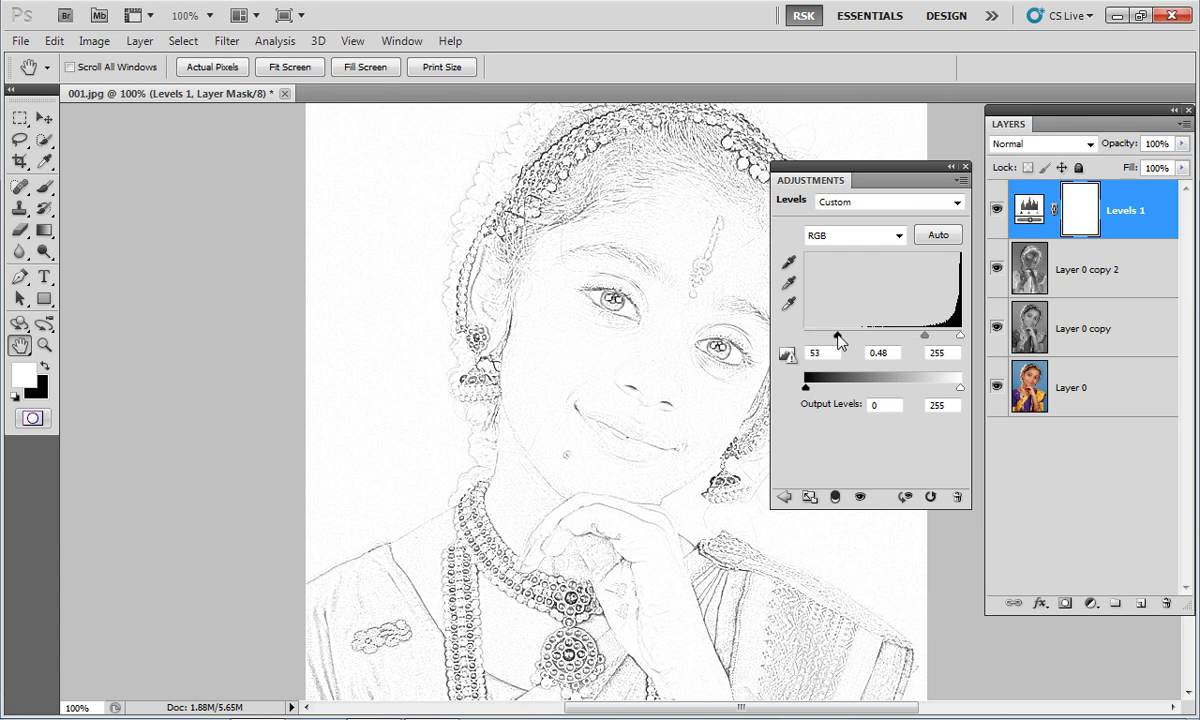
pyautogui.click(965, 166)
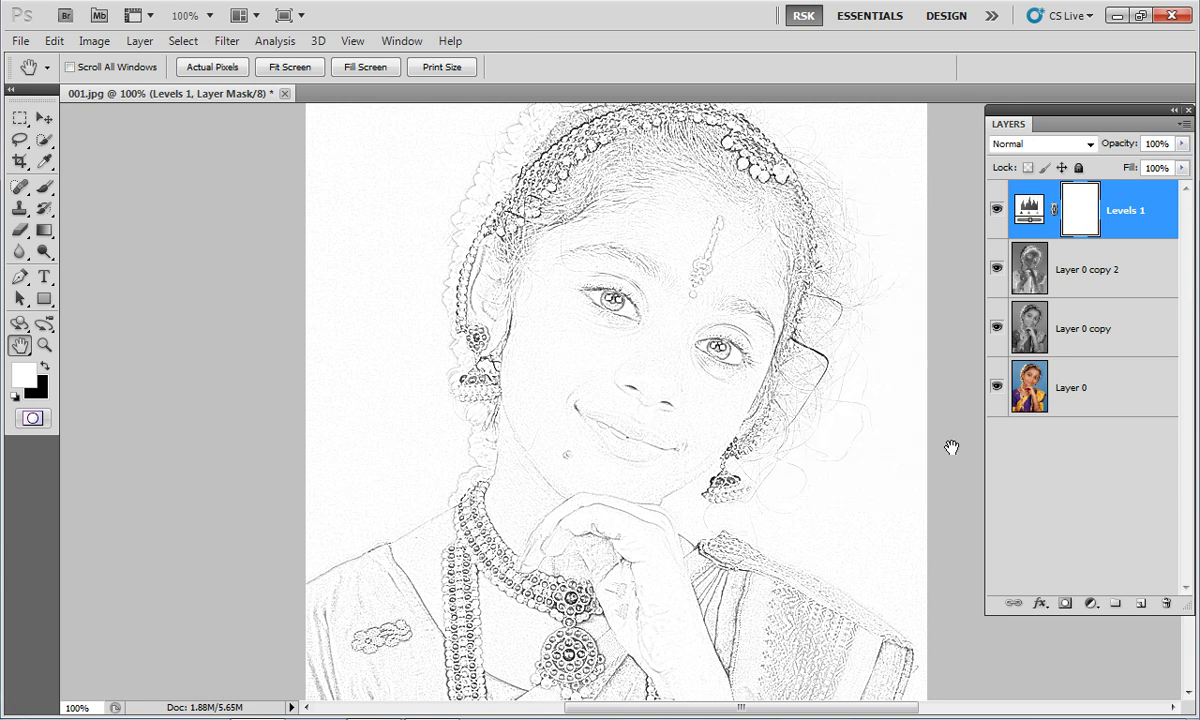